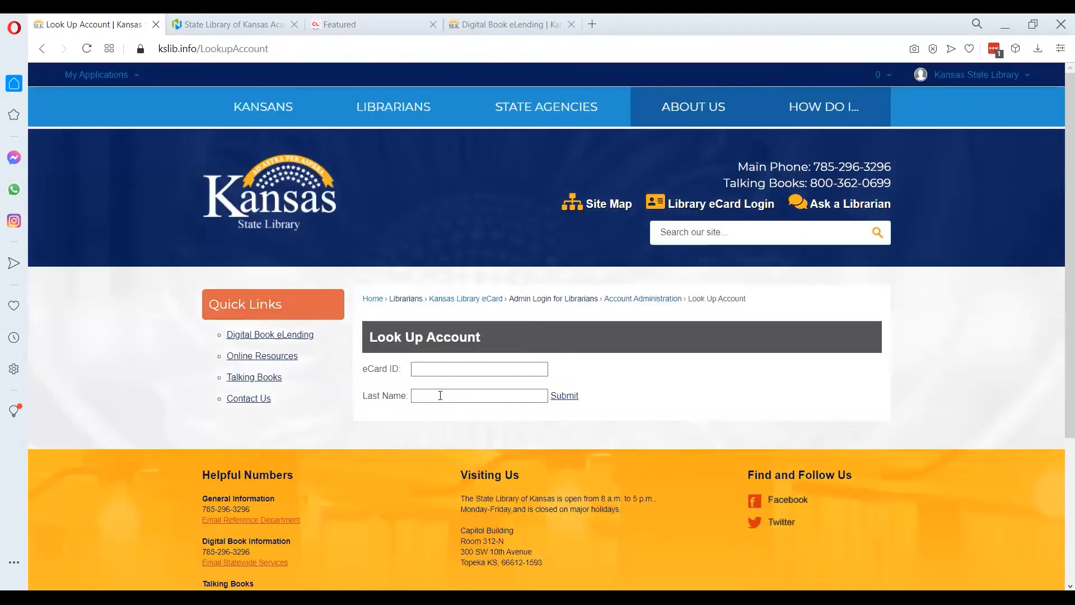
# Look up eCard accounts by the last name twain
pyautogui.click(446, 391)
pyautogui.write('twain')
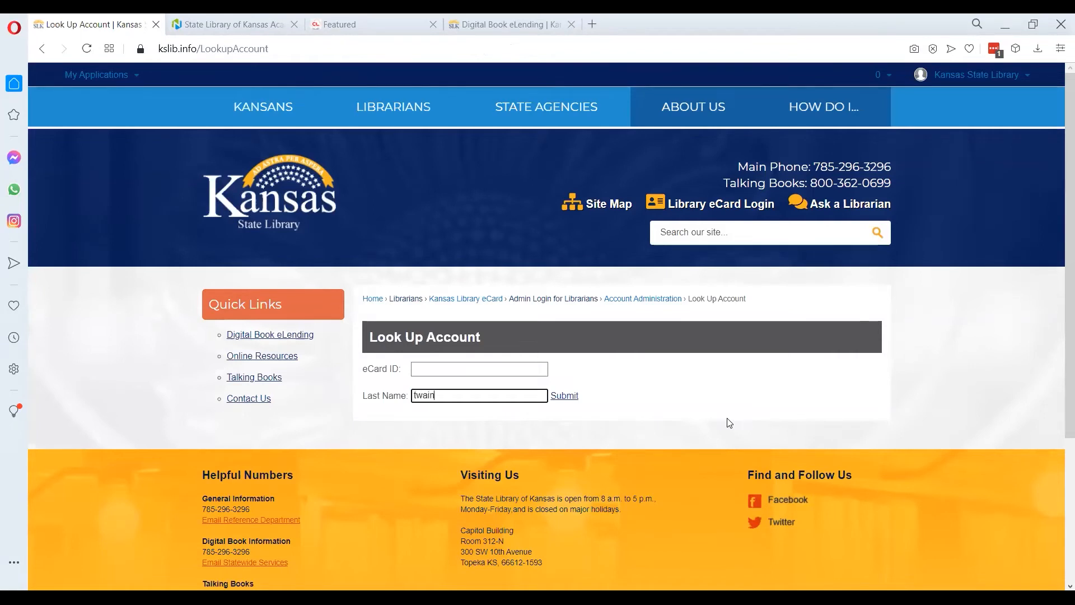
pyautogui.press('Return')
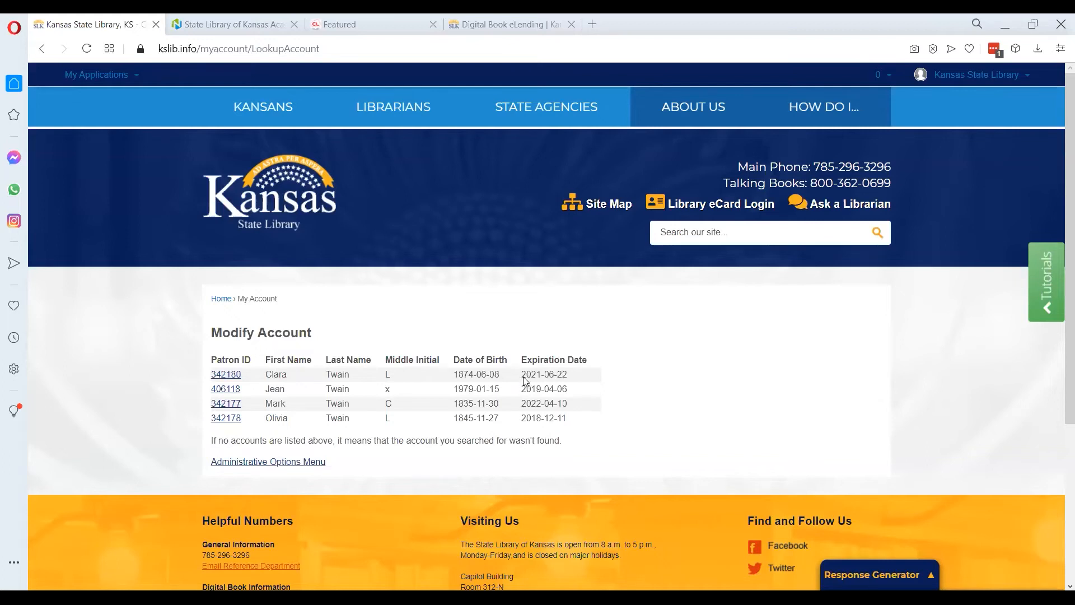
# Open the first listed Twain account's record and examine its name, email and birthdate fields
pyautogui.click(221, 375)
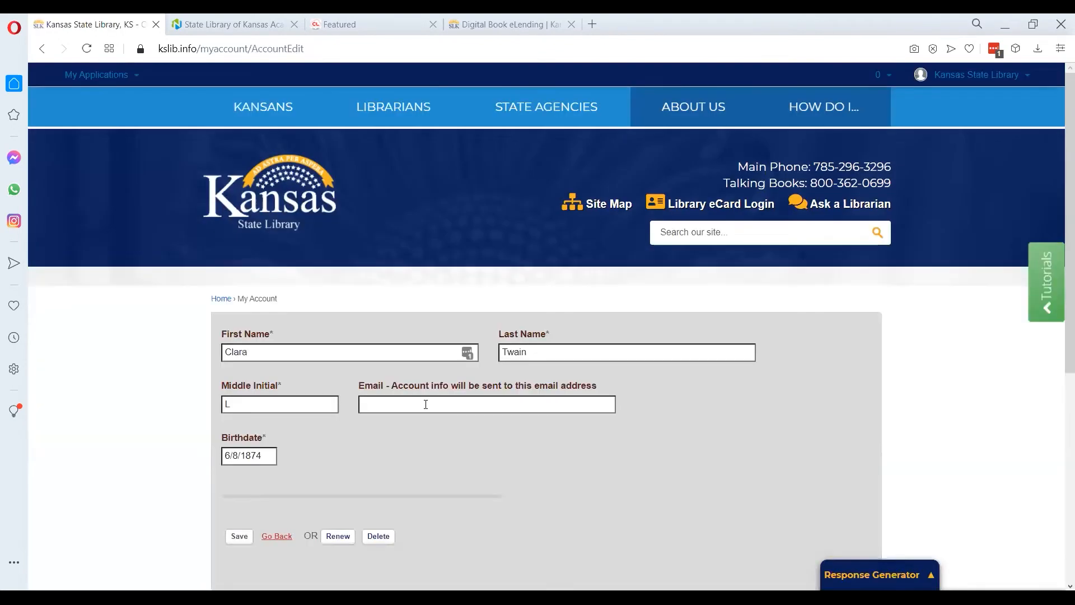
pyautogui.click(343, 352)
pyautogui.click(605, 359)
pyautogui.doubleClick(602, 359)
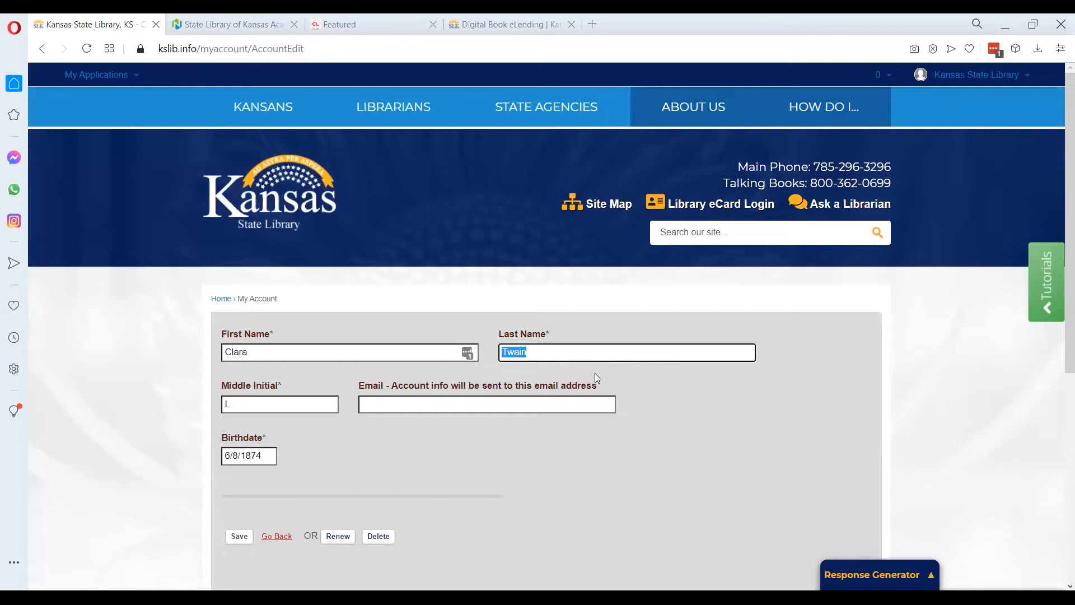
pyautogui.click(345, 350)
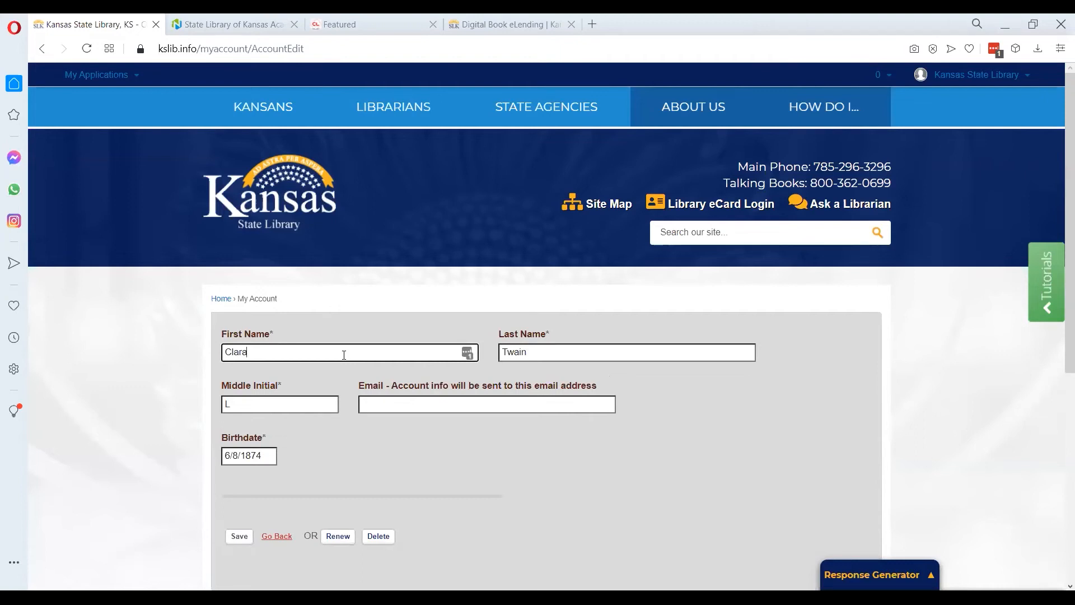
pyautogui.click(390, 403)
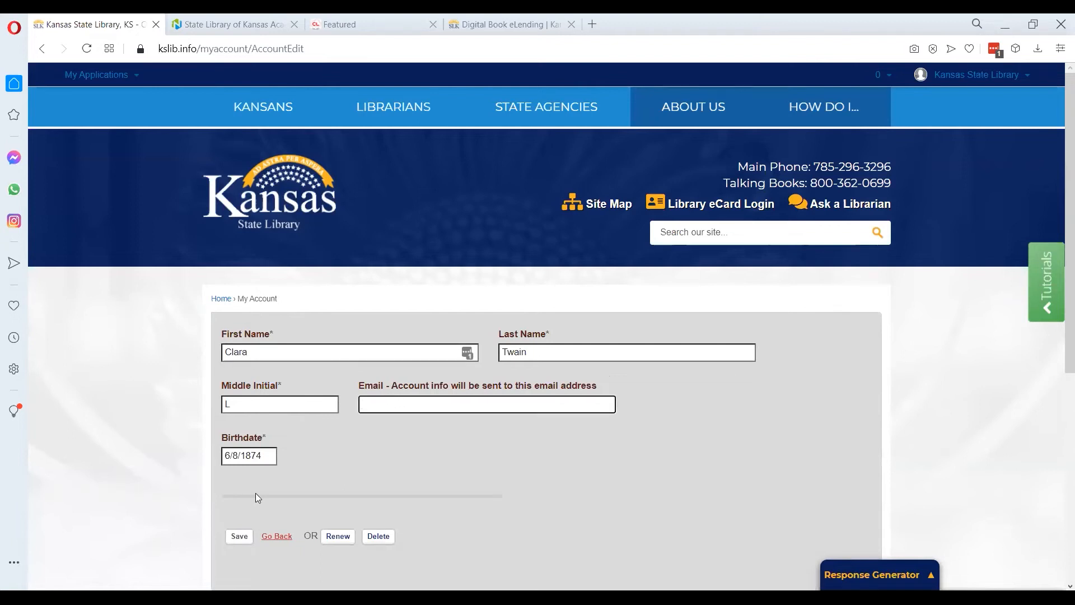
pyautogui.click(269, 459)
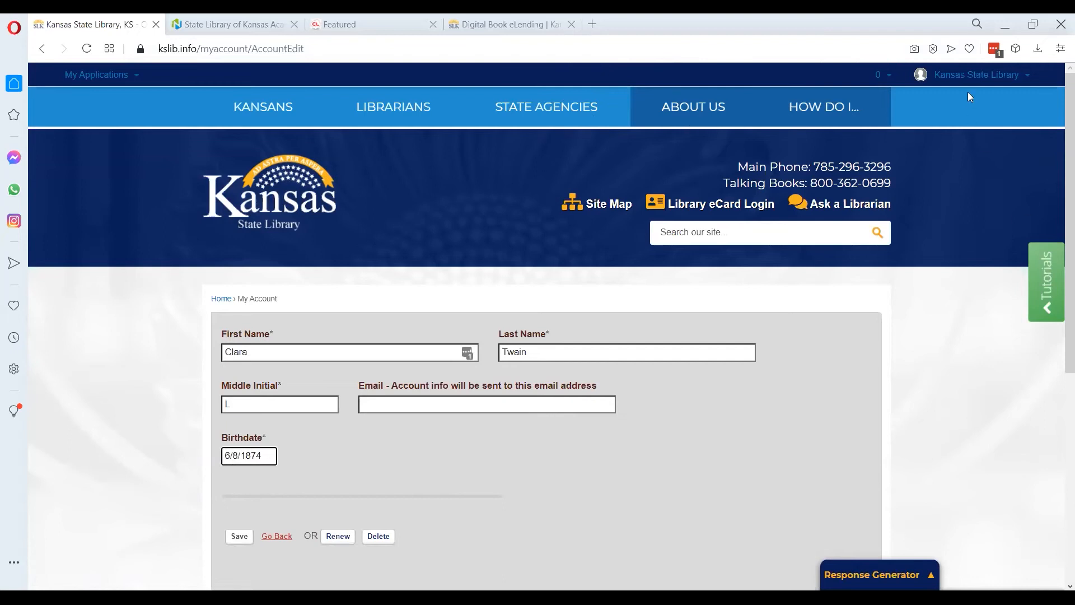
# Return to the results, reopen the first Twain account and renew it
pyautogui.click(975, 76)
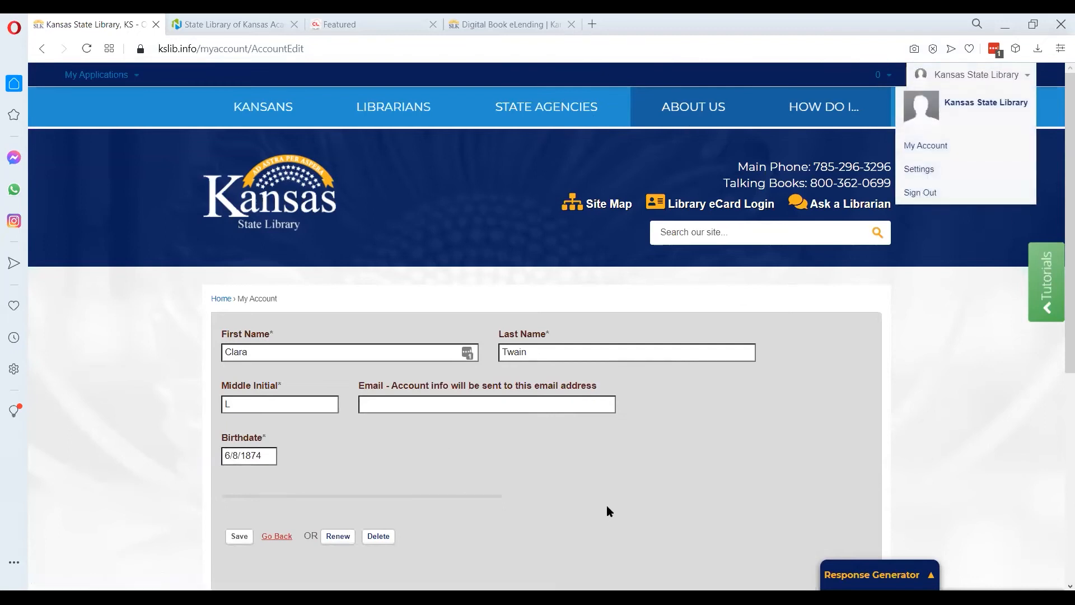
pyautogui.click(283, 537)
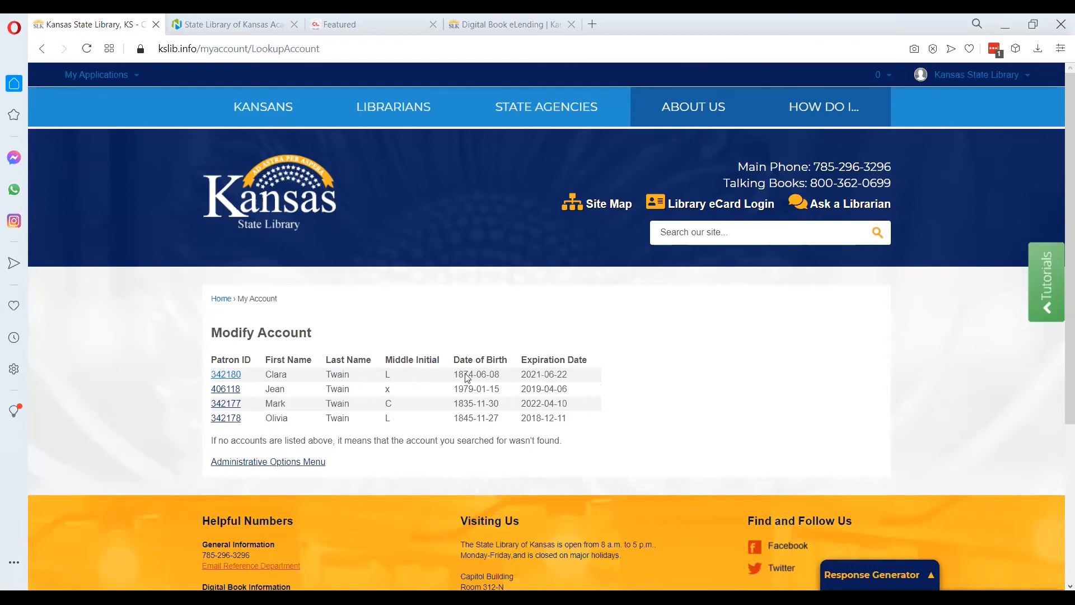
pyautogui.click(240, 377)
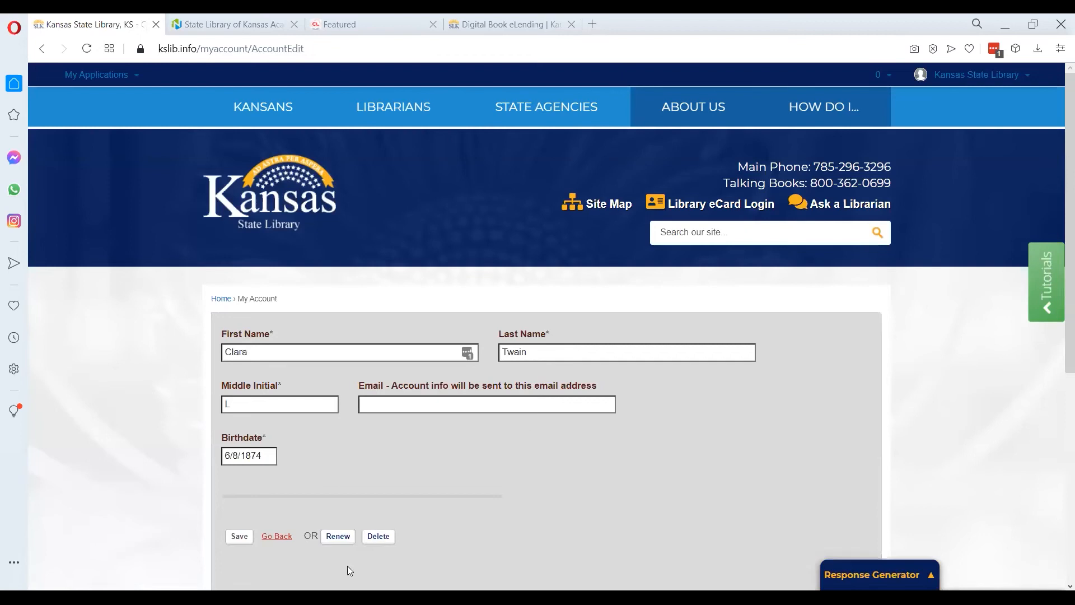
pyautogui.click(346, 537)
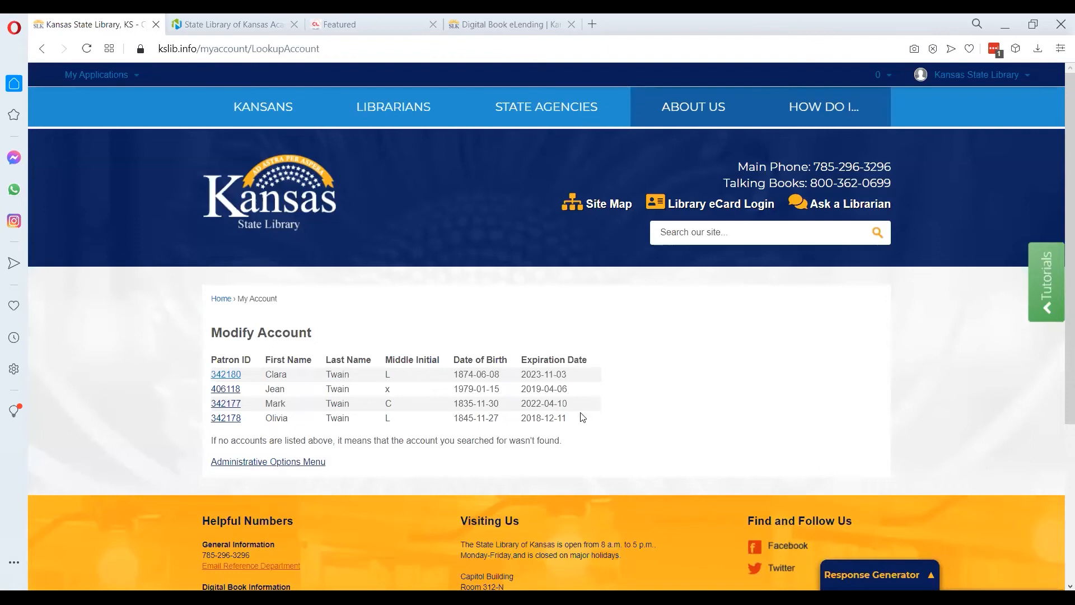
# Start creating a new account with first name Abraham and last name Lincoln
pyautogui.click(306, 464)
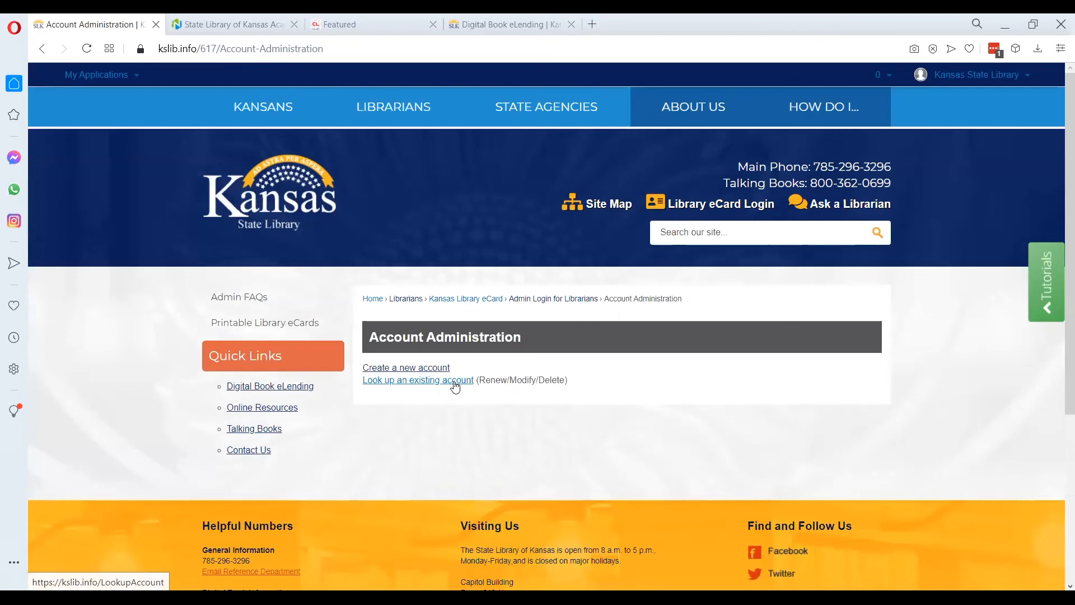
pyautogui.click(414, 370)
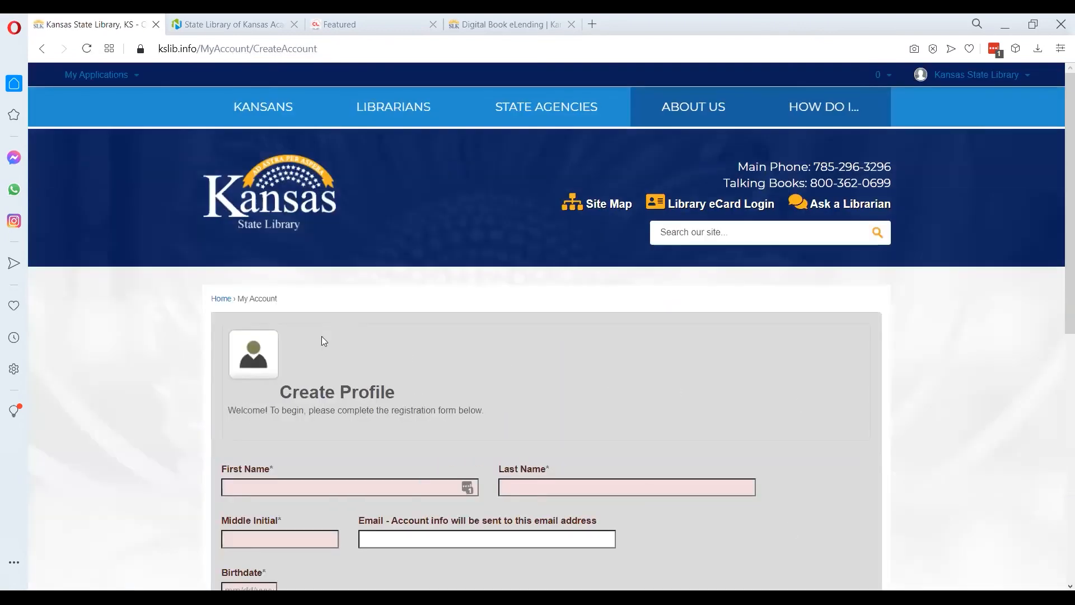
pyautogui.scroll(-3, 257, 286)
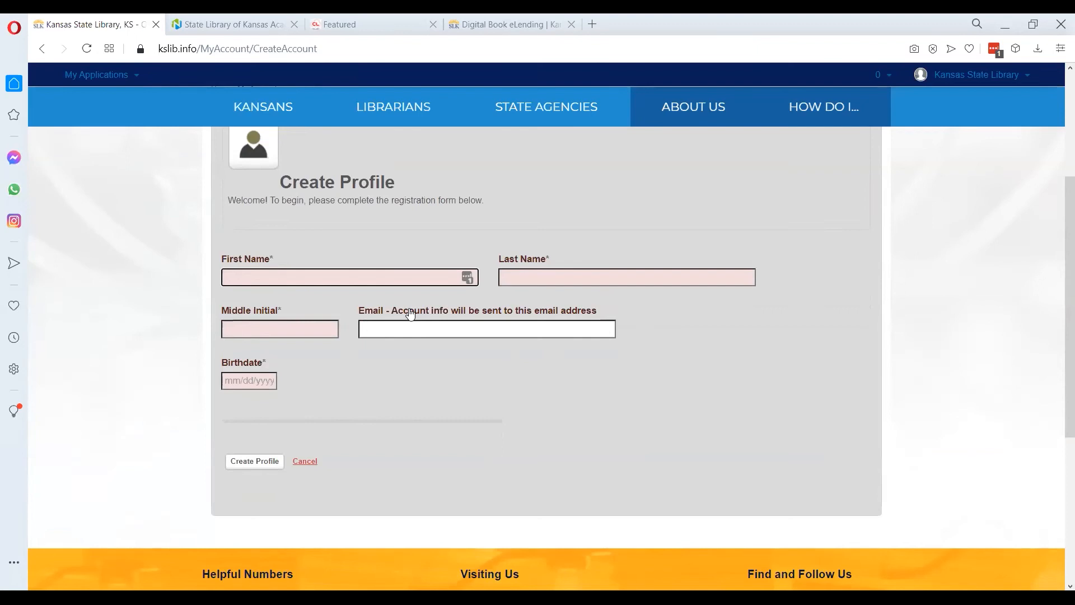
pyautogui.write('Abraham')
pyautogui.press('Tab')
pyautogui.write('Lincoln')
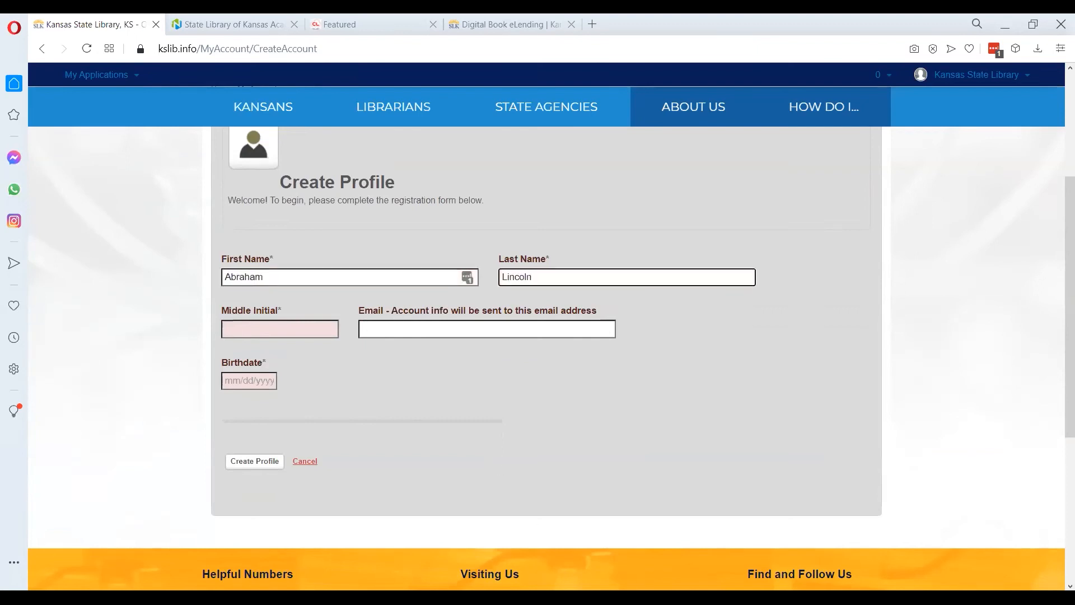
# Enter a period as the new account's middle initial, leaving the email empty
pyautogui.press('Tab')
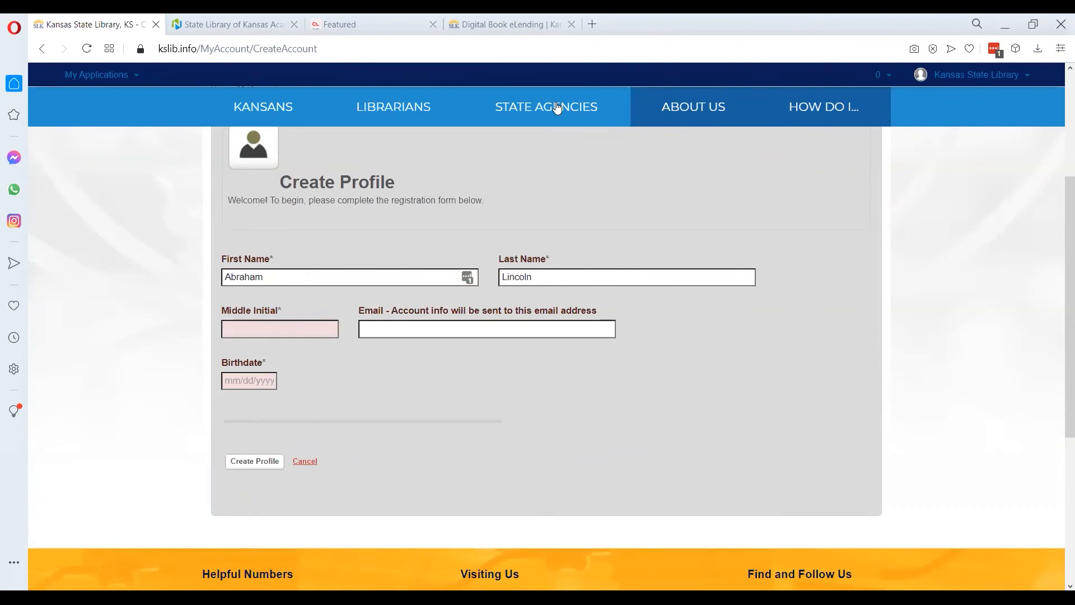
pyautogui.press('Tab')
pyautogui.write('x')
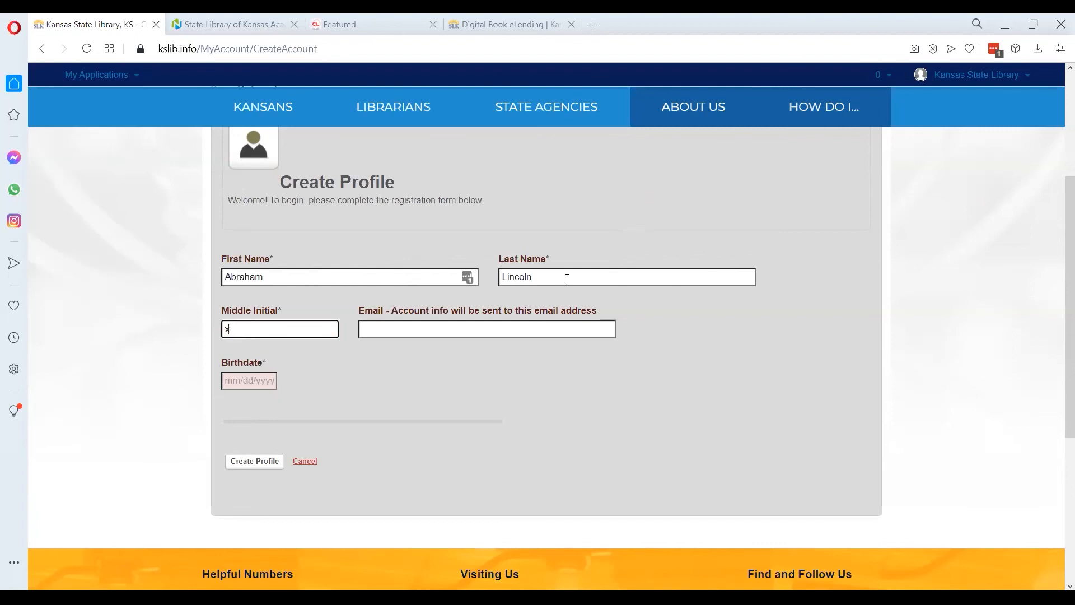
pyautogui.press('BackSpace')
pyautogui.write('x')
pyautogui.press('BackSpace')
pyautogui.press('Tab')
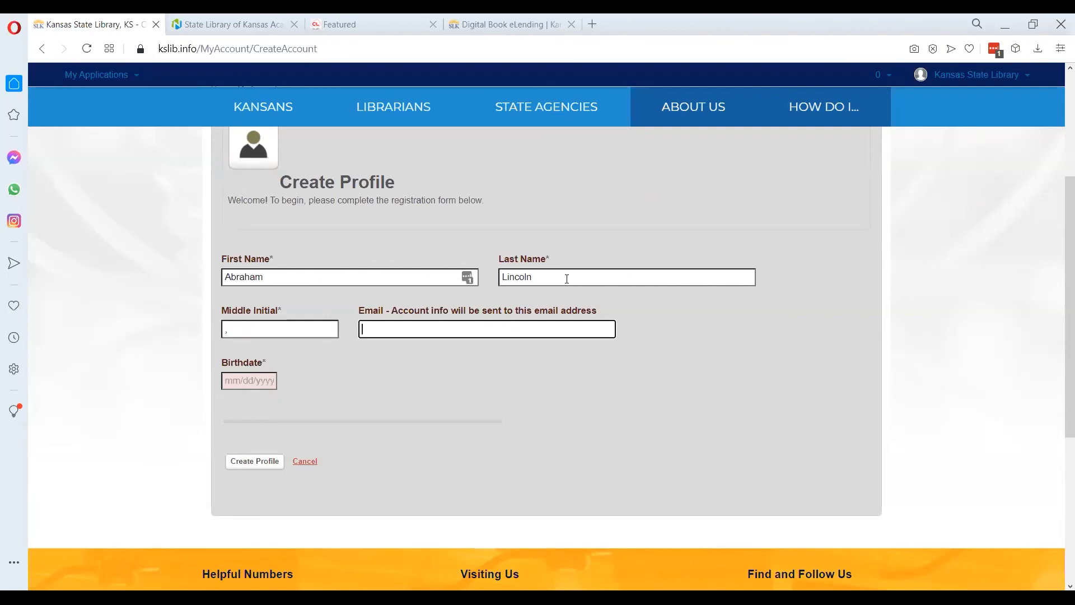
# Set the new account's birthdate to 02/12/1809
pyautogui.press('Tab')
pyautogui.press('Tab')
pyautogui.hotkey('shift', 'Tab')
pyautogui.write('02/')
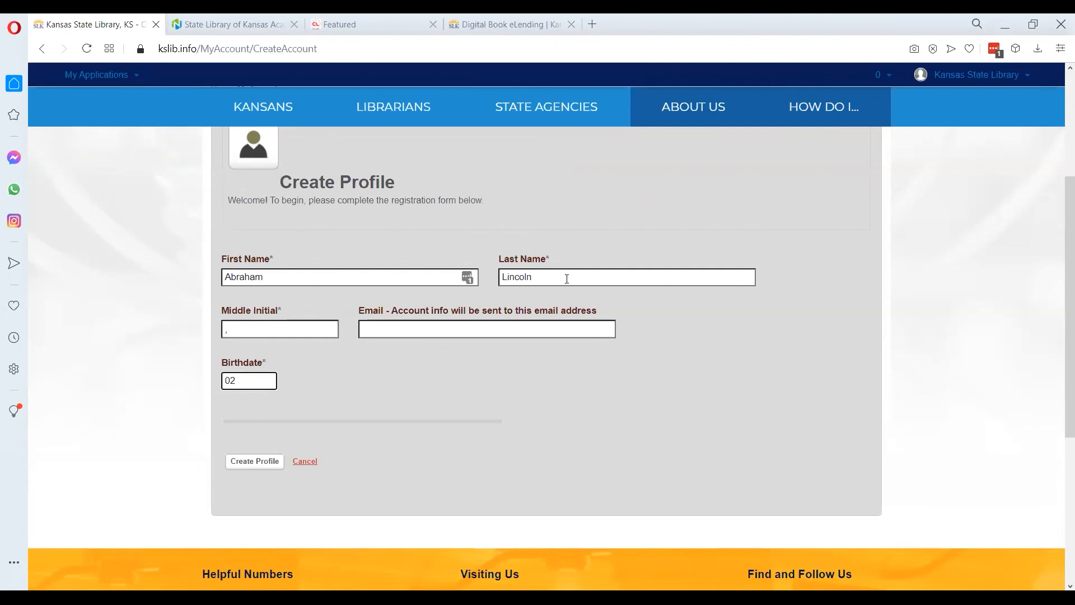
pyautogui.write('12')
pyautogui.press('Tab')
pyautogui.hotkey('shift', 'Tab')
pyautogui.write('1809')
# Submit the form to create the new profile
pyautogui.click(229, 380)
pyautogui.press('Tab')
pyautogui.press('Tab')
pyautogui.press('Left')
pyautogui.press('Left')
pyautogui.hotkey('shift', 'Right')
pyautogui.click(263, 469)
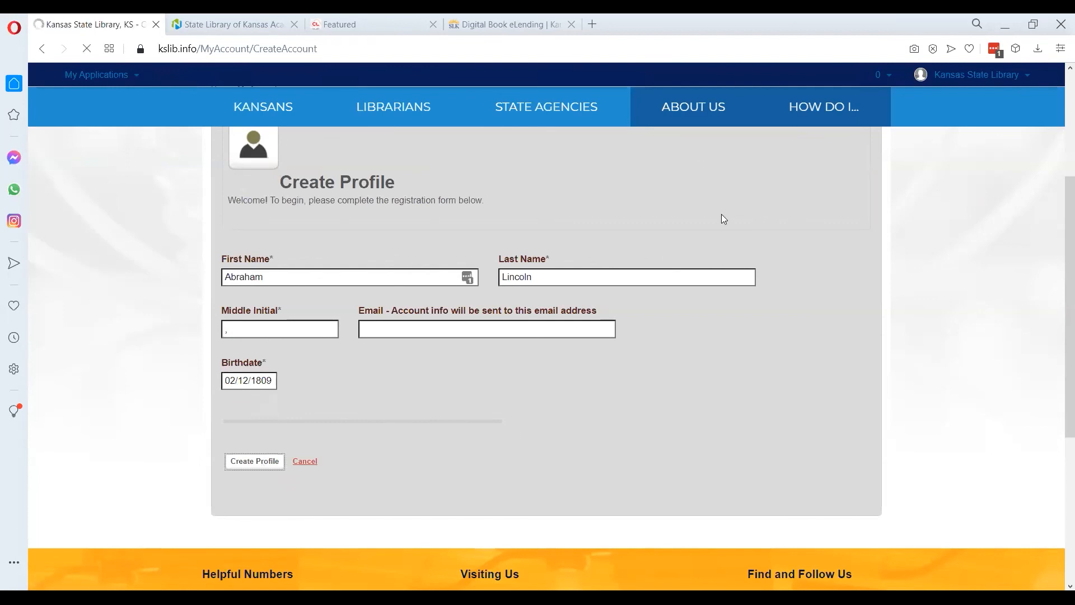
# Select the new user ID shown in the confirmation message
pyautogui.scroll(-3, 412, 367)
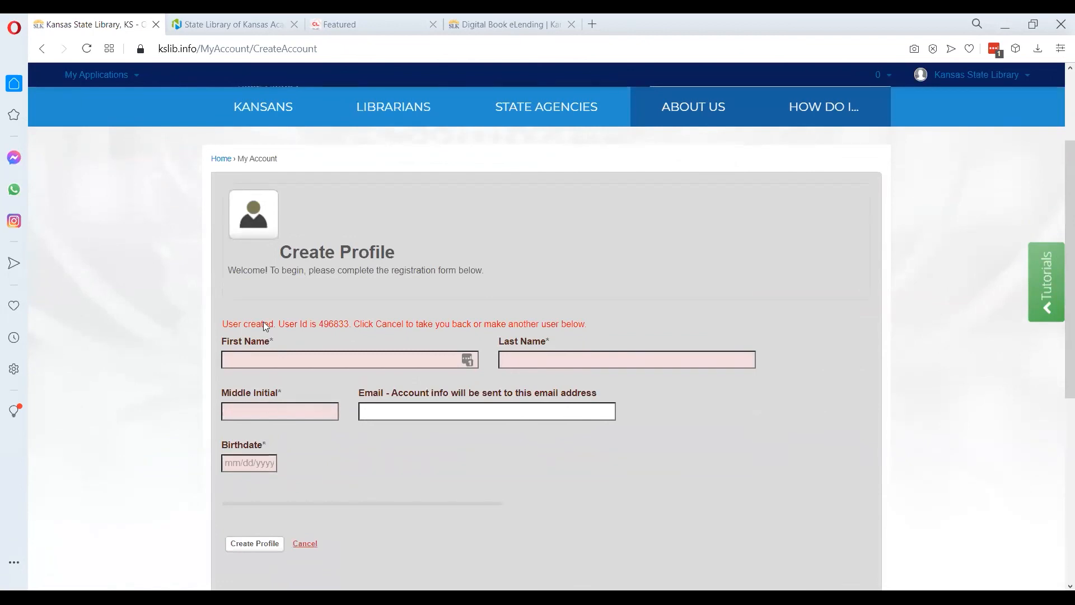
pyautogui.doubleClick(332, 324)
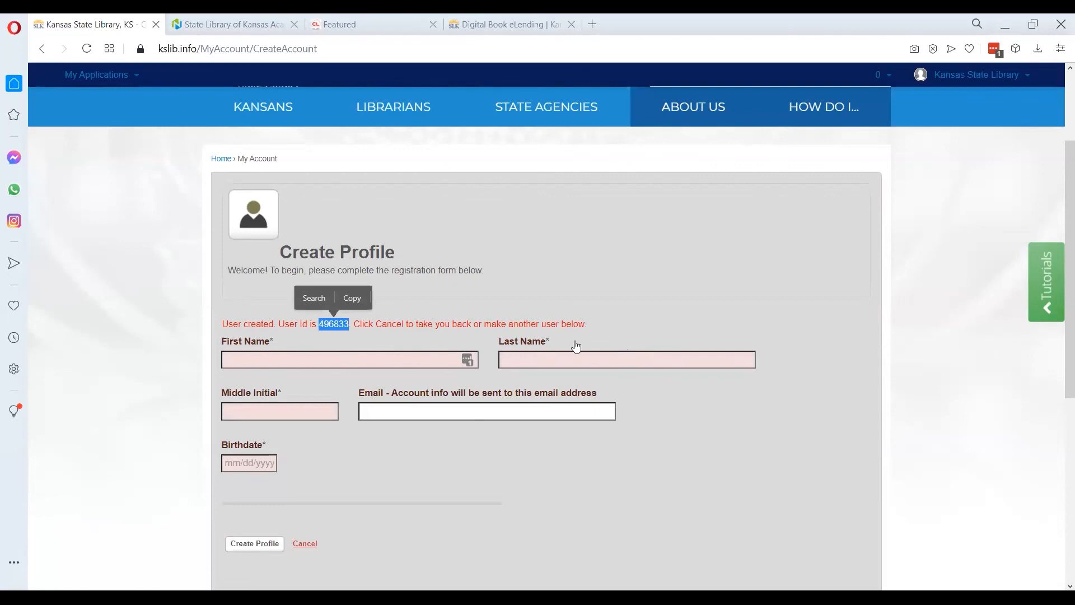
pyautogui.click(447, 308)
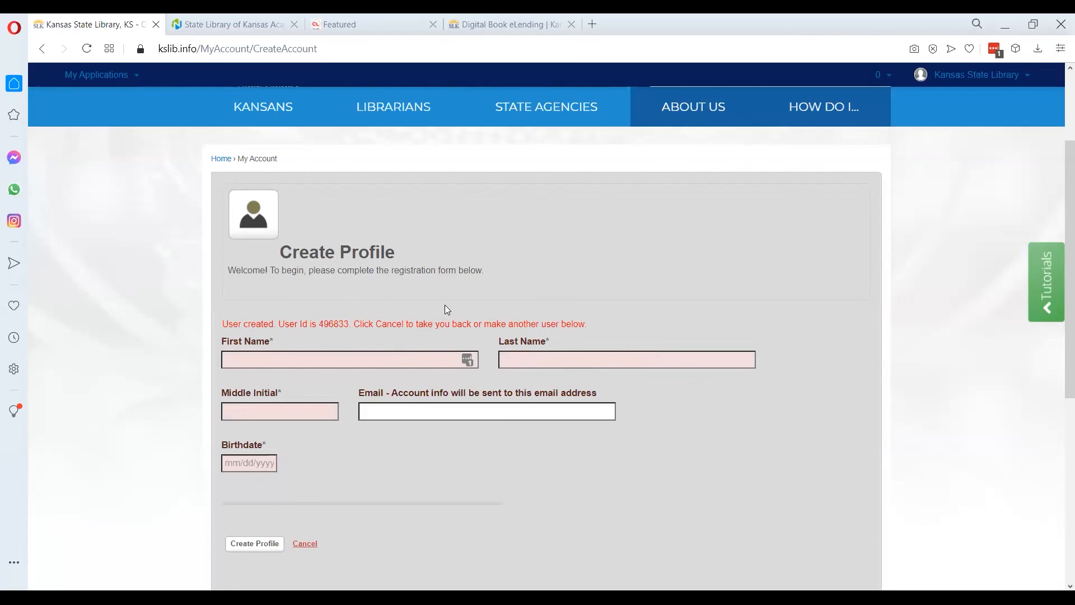